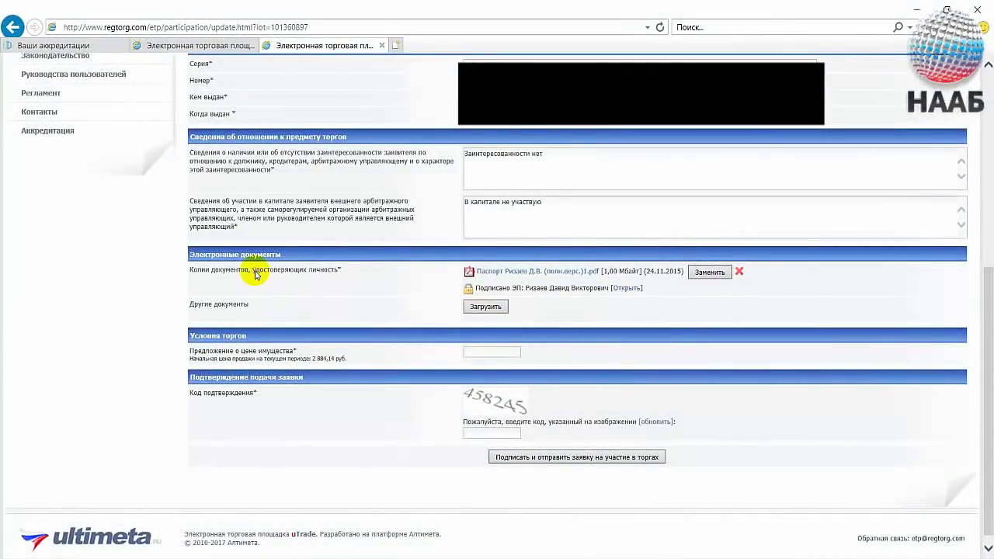
# Delete the previously attached passport file from the identity document copies (Копии документов, удостоверяющих личность)
pyautogui.tripleClick(256, 273)
pyautogui.click(256, 272)
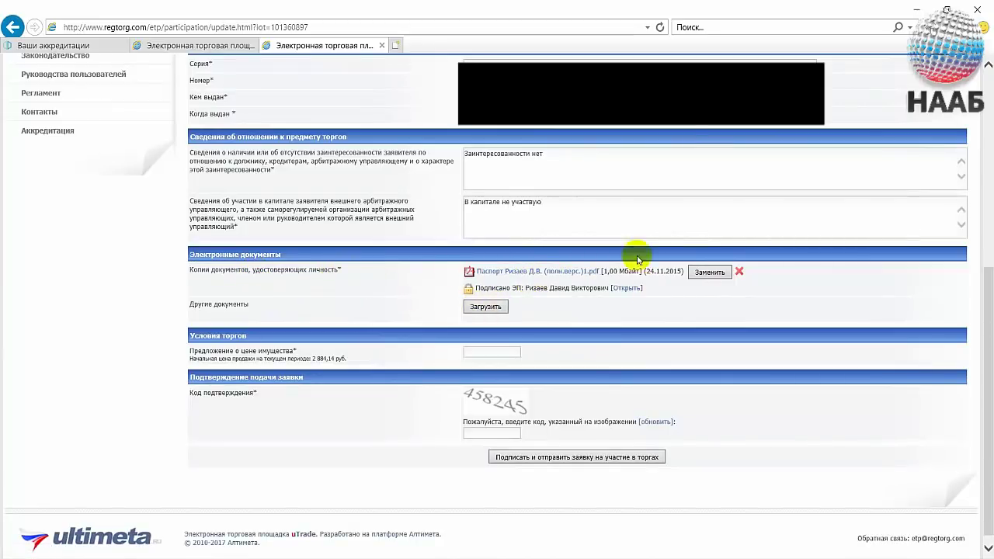
pyautogui.click(739, 269)
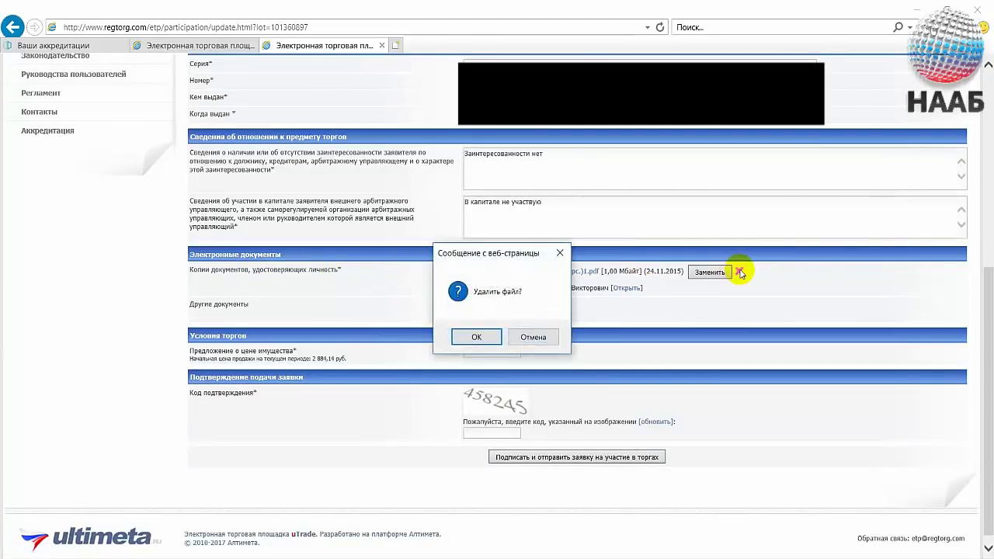
pyautogui.click(478, 336)
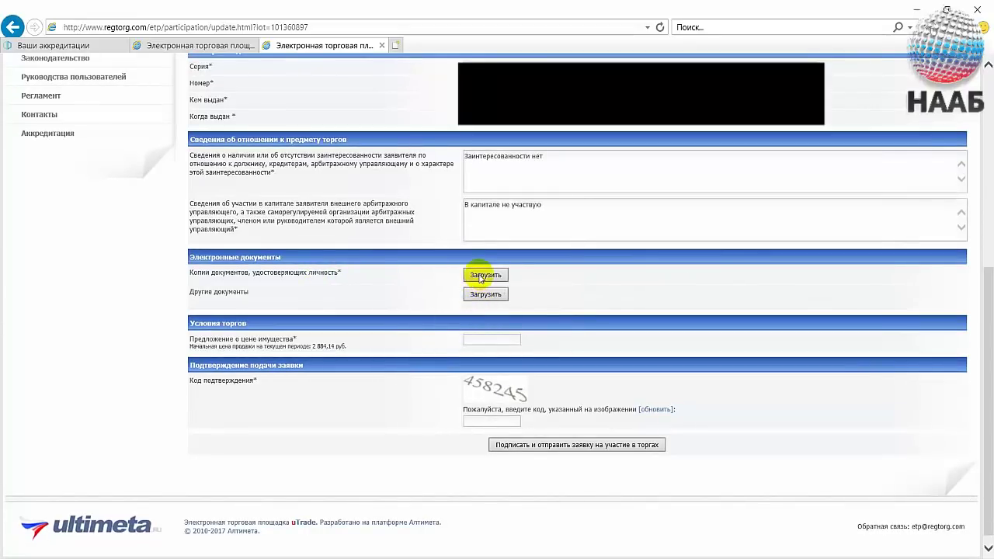
# Upload the full passport PDF from the desktop folder ЛОТ 133 ООО АУС as the identity document copy, signing it with the applicant's certificate
pyautogui.doubleClick(248, 274)
pyautogui.click(249, 275)
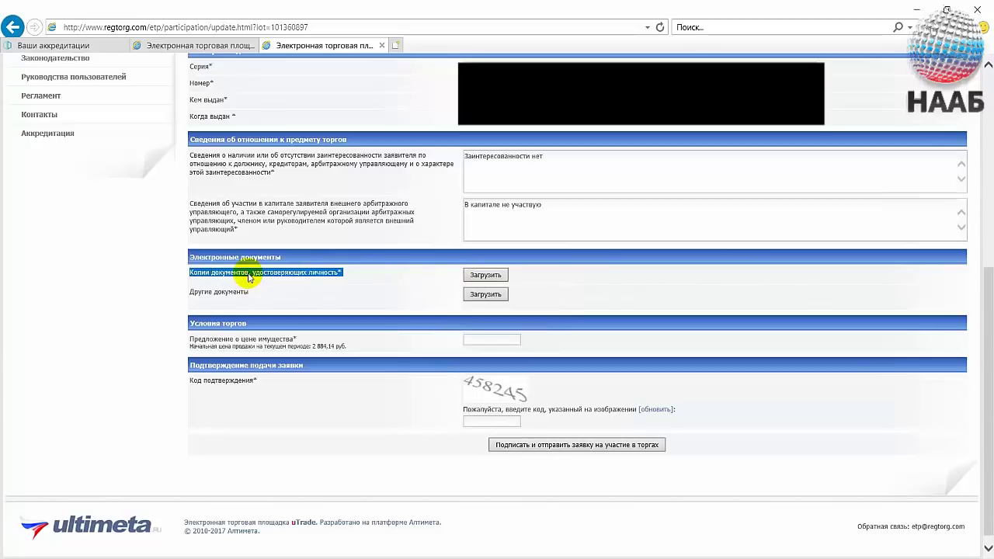
pyautogui.click(248, 275)
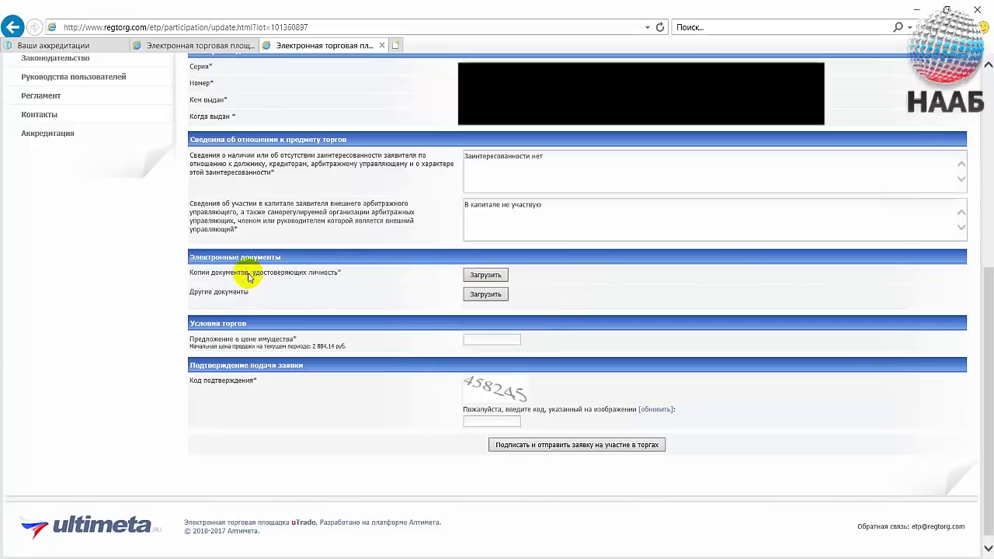
pyautogui.click(486, 275)
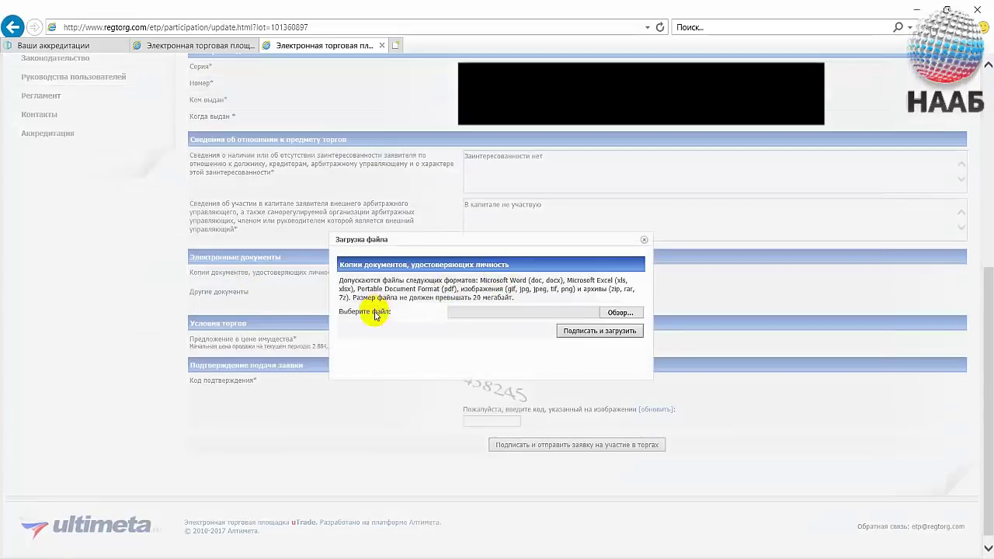
pyautogui.click(619, 313)
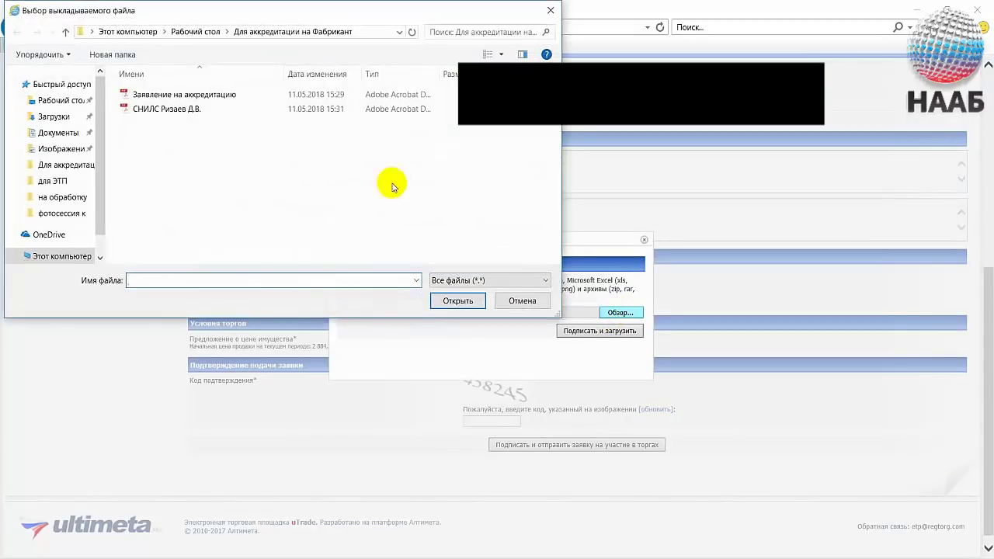
pyautogui.click(43, 104)
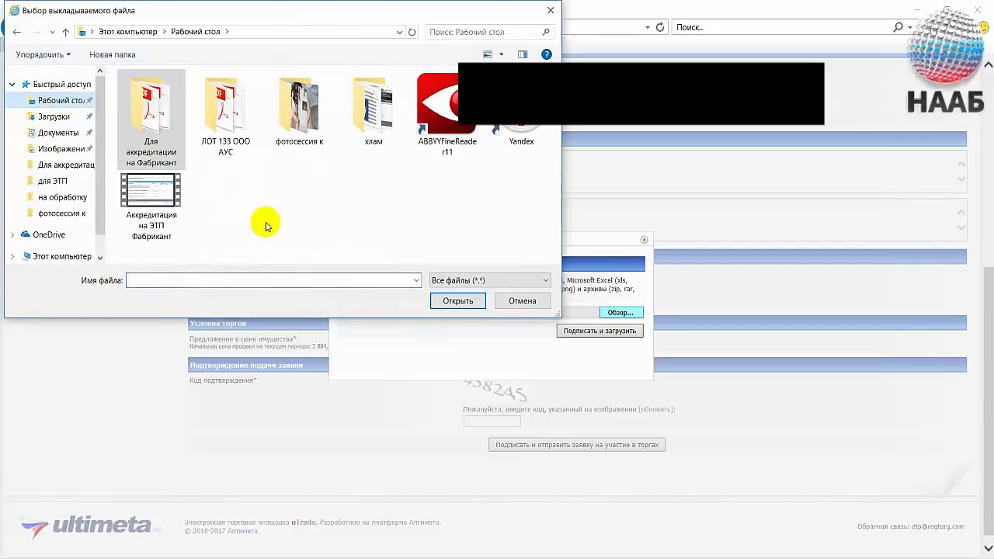
pyautogui.doubleClick(232, 132)
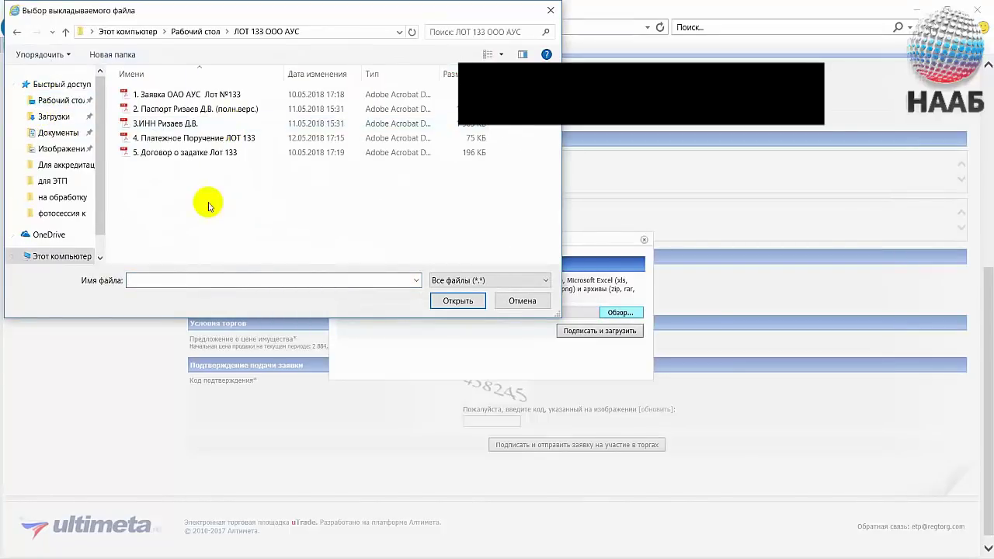
pyautogui.doubleClick(179, 113)
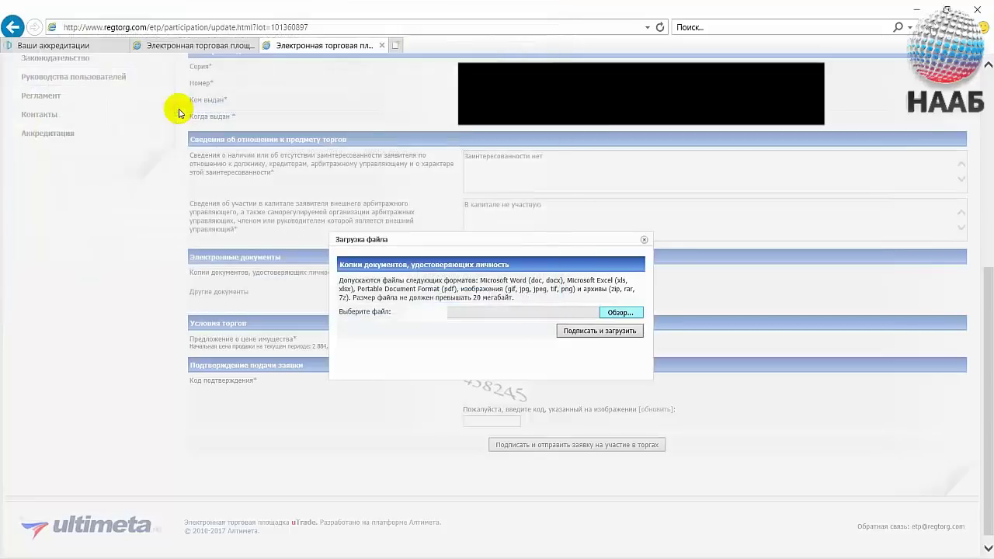
pyautogui.click(584, 333)
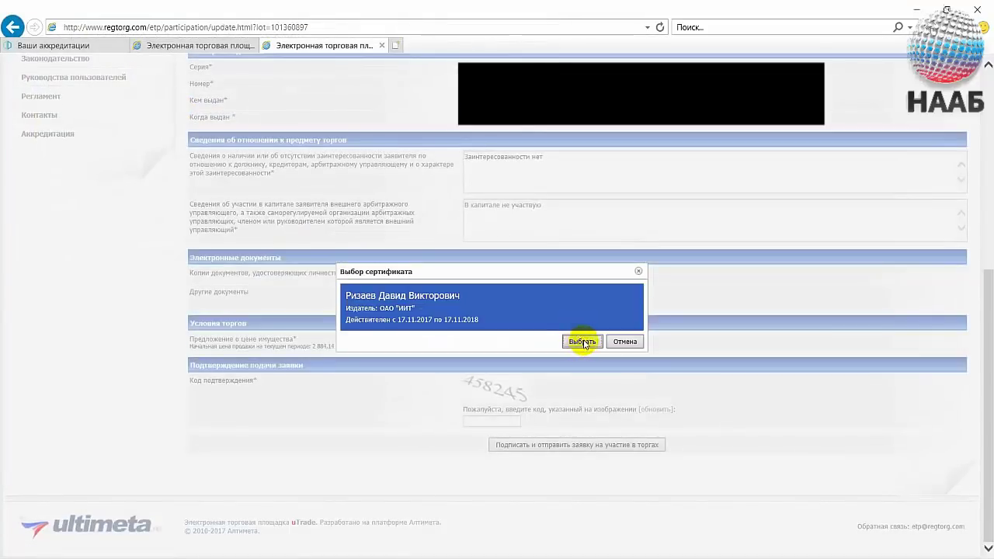
pyautogui.click(582, 342)
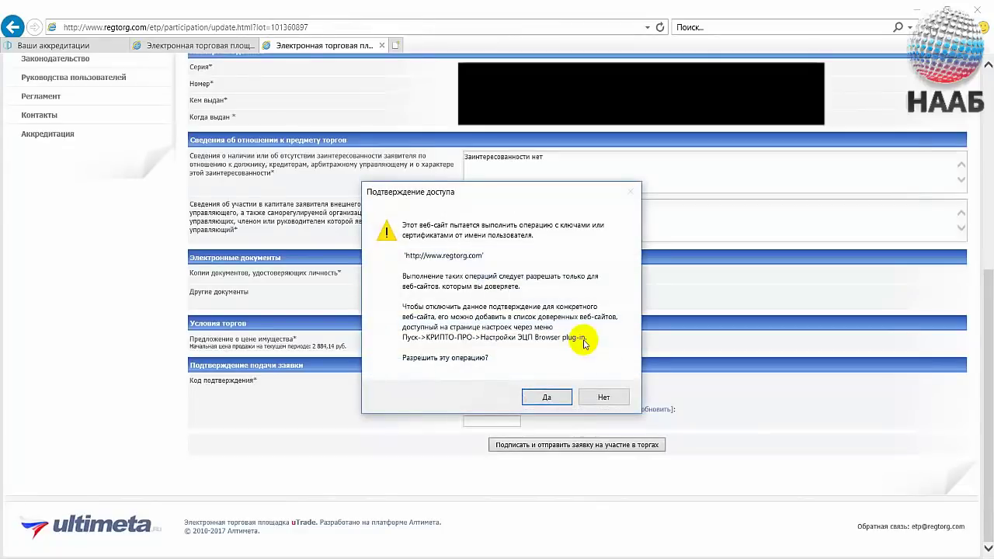
pyautogui.click(547, 398)
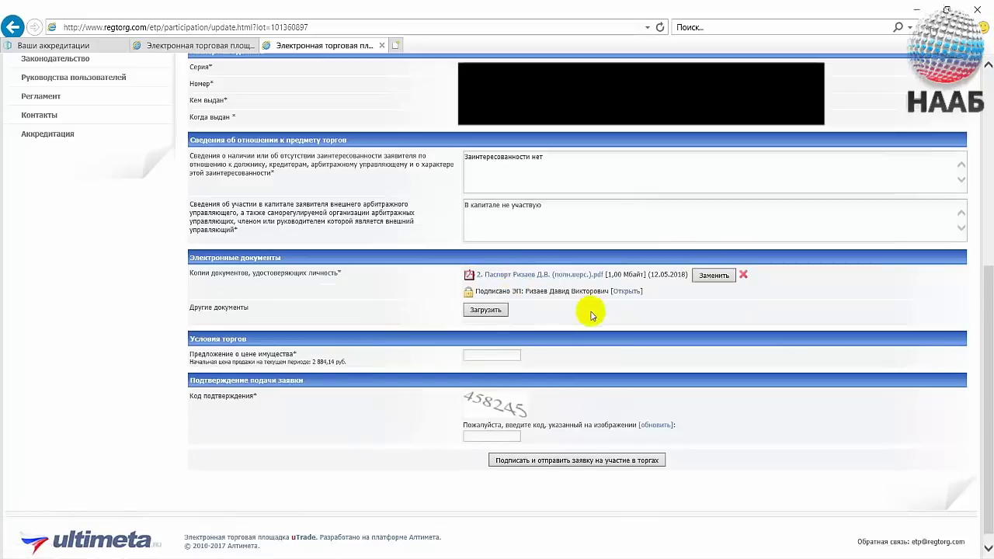
# Upload the file "1. Заявка ОАО АУС Лот №133" under Другие документы and sign it with the applicant's certificate
pyautogui.click(483, 312)
pyautogui.click(607, 303)
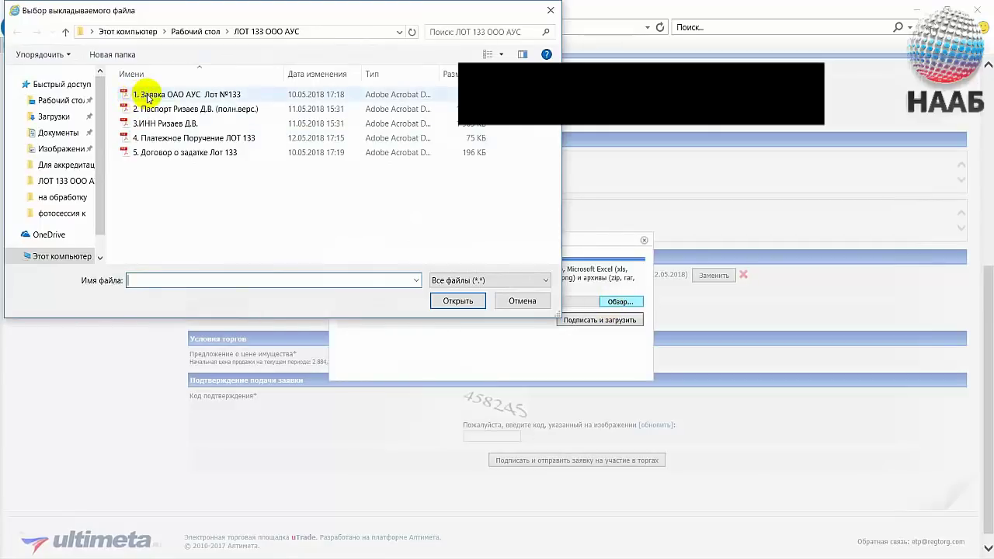
pyautogui.doubleClick(147, 96)
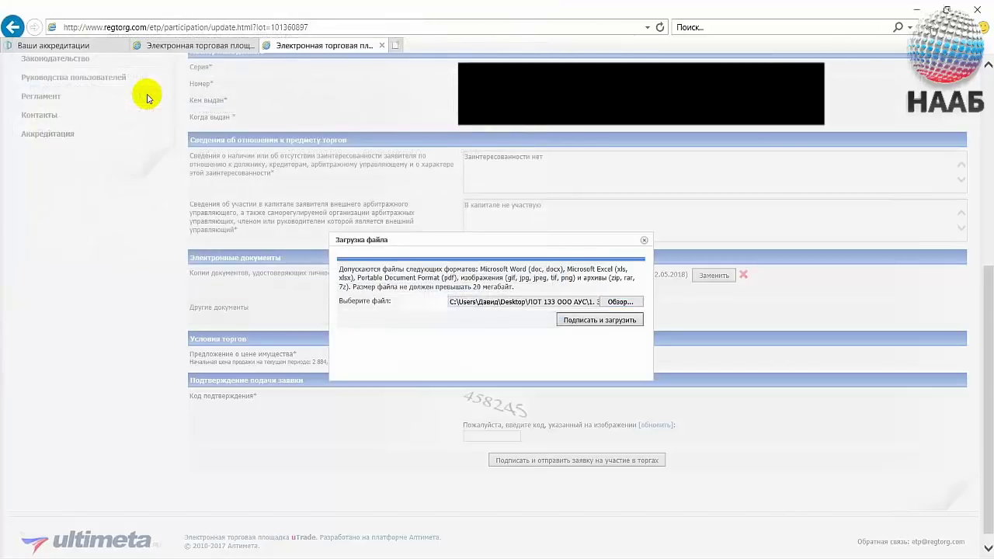
pyautogui.click(604, 320)
pyautogui.click(583, 341)
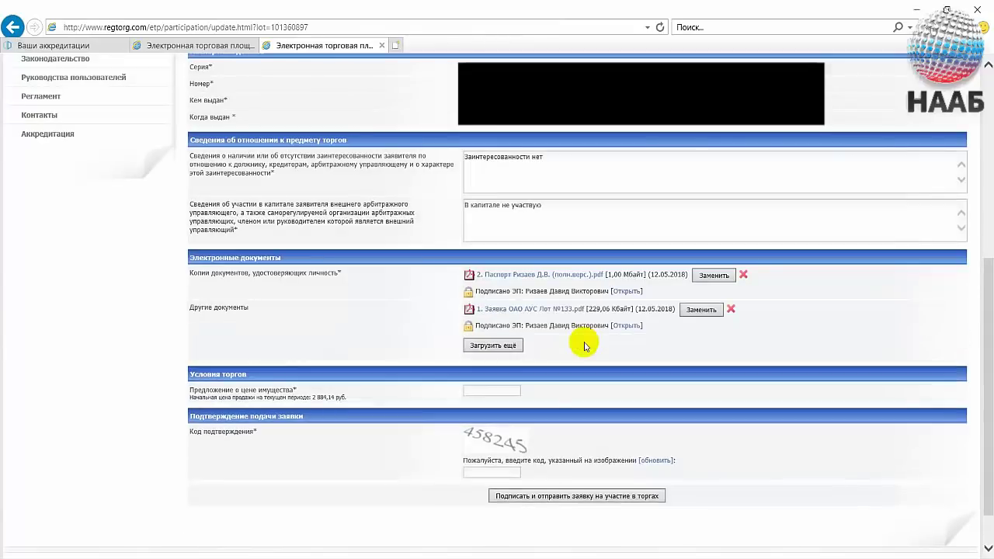
# Add the applicant's ИНН PDF (file number 3) to Другие документы and sign it with the applicant's certificate
pyautogui.click(506, 353)
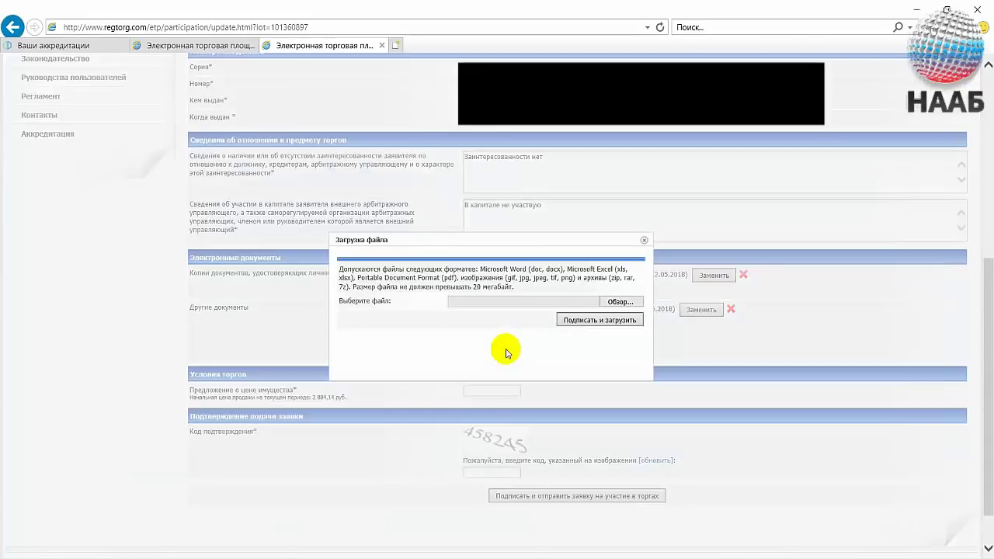
pyautogui.click(620, 302)
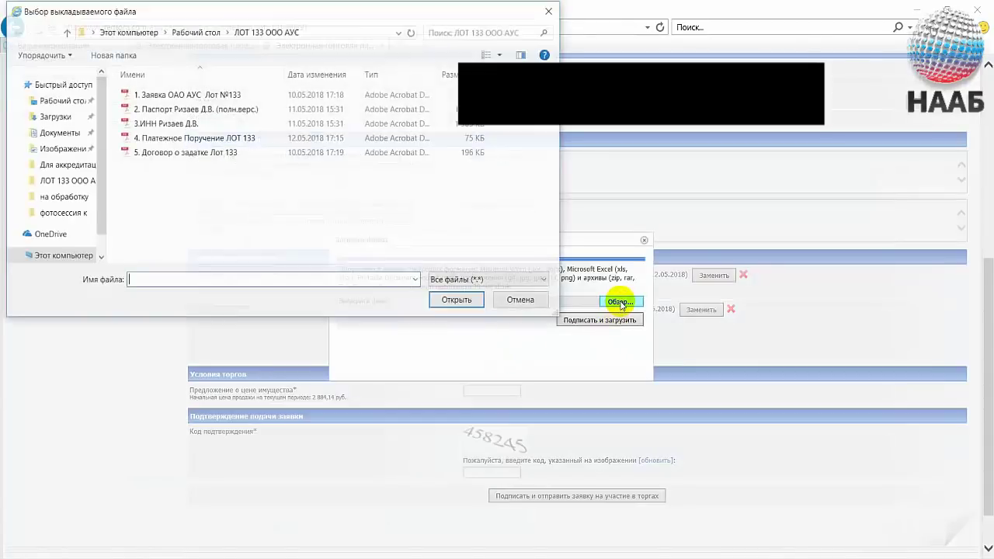
pyautogui.doubleClick(174, 124)
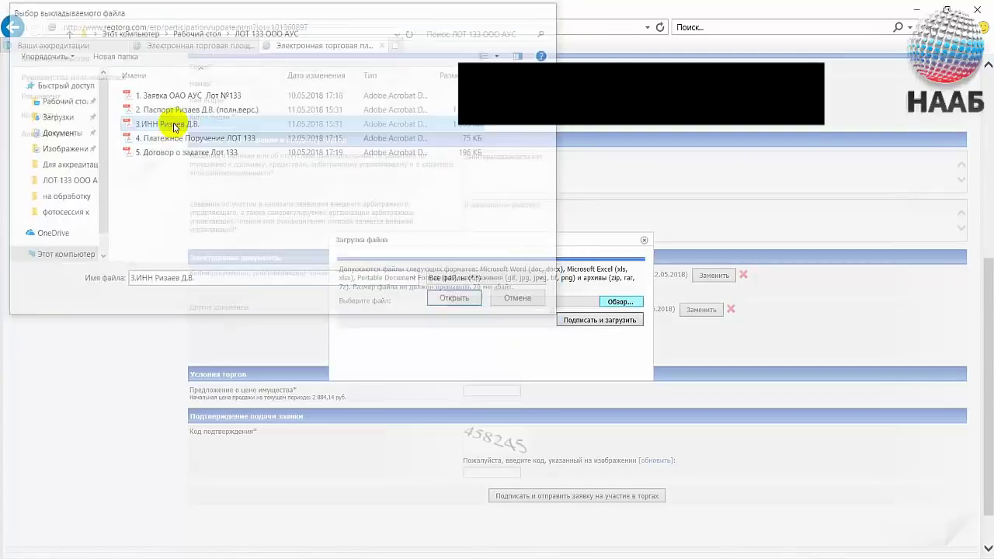
pyautogui.click(620, 321)
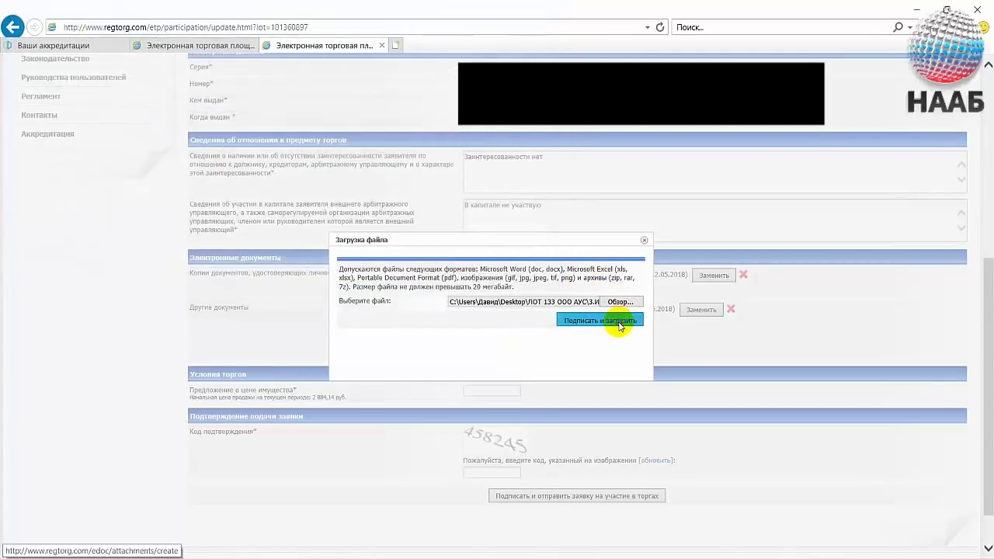
pyautogui.click(581, 341)
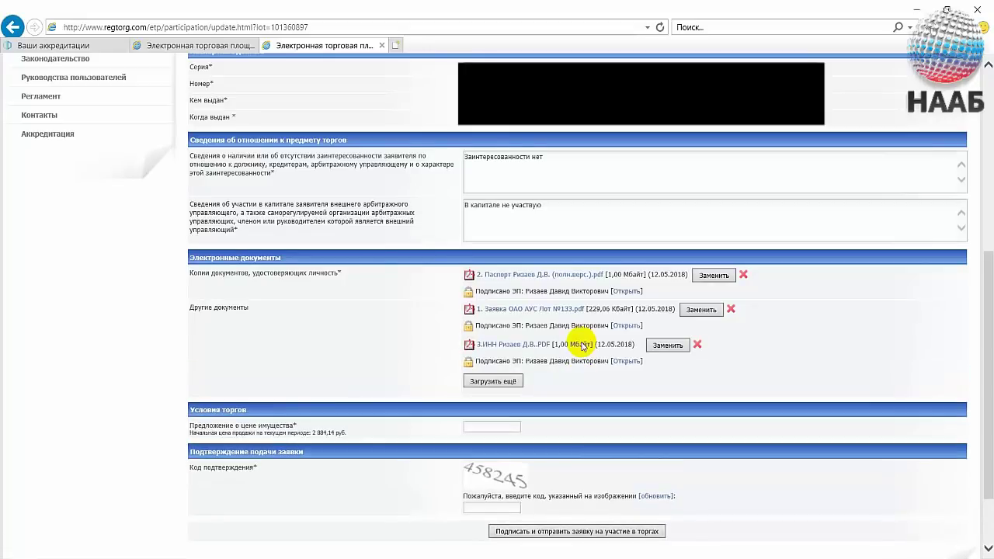
# Add the payment order "4. Платежное Поручение ЛОТ 133" to Другие документы and sign it with the applicant's certificate
pyautogui.click(481, 385)
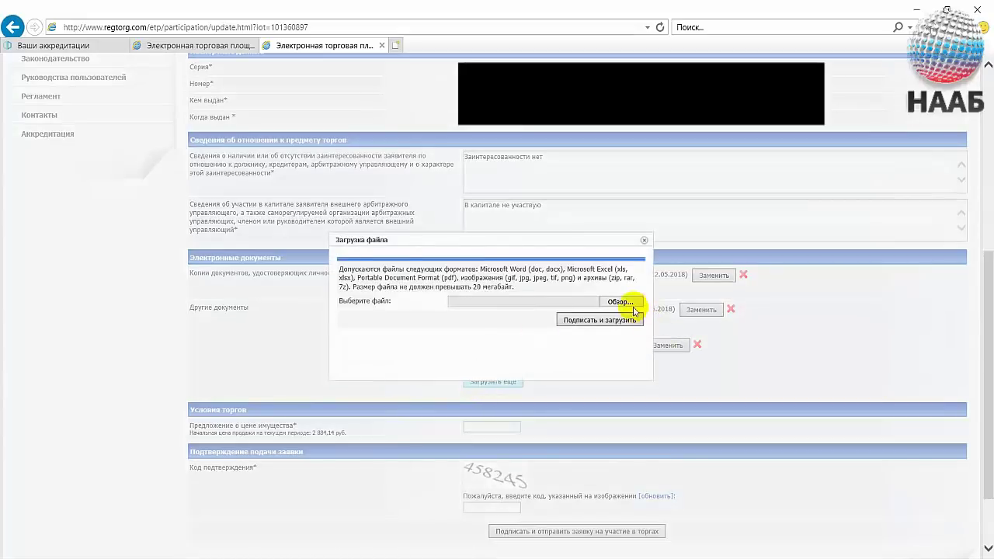
pyautogui.click(634, 310)
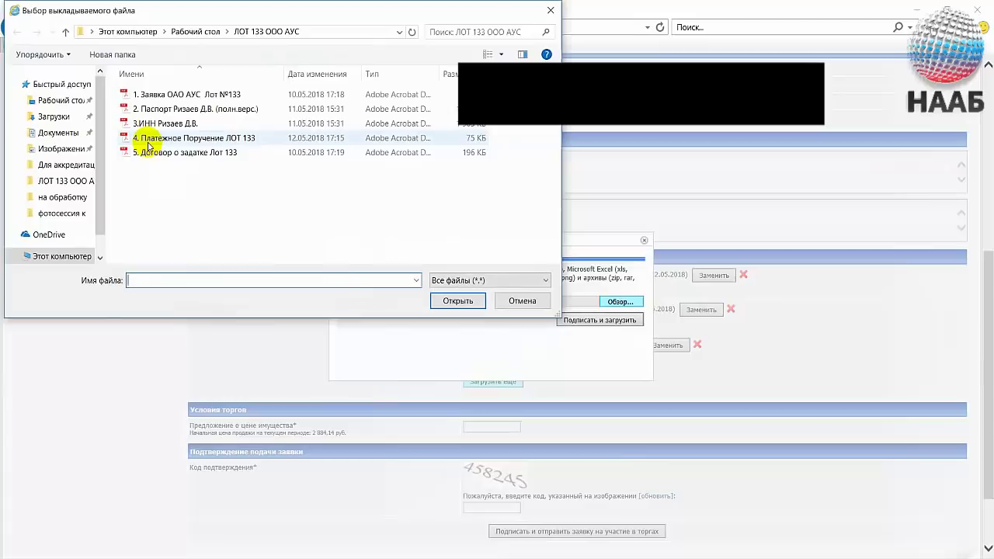
pyautogui.doubleClick(147, 145)
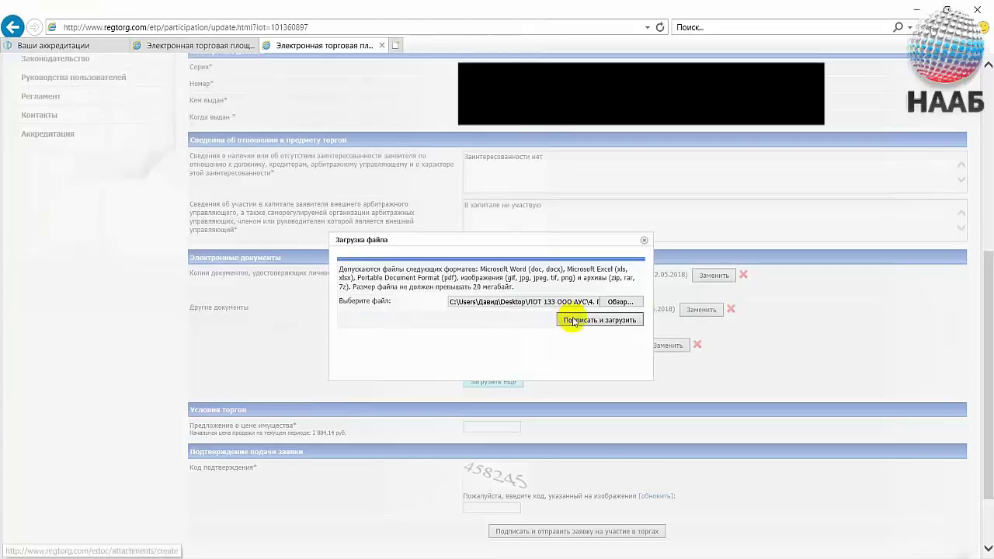
pyautogui.click(573, 321)
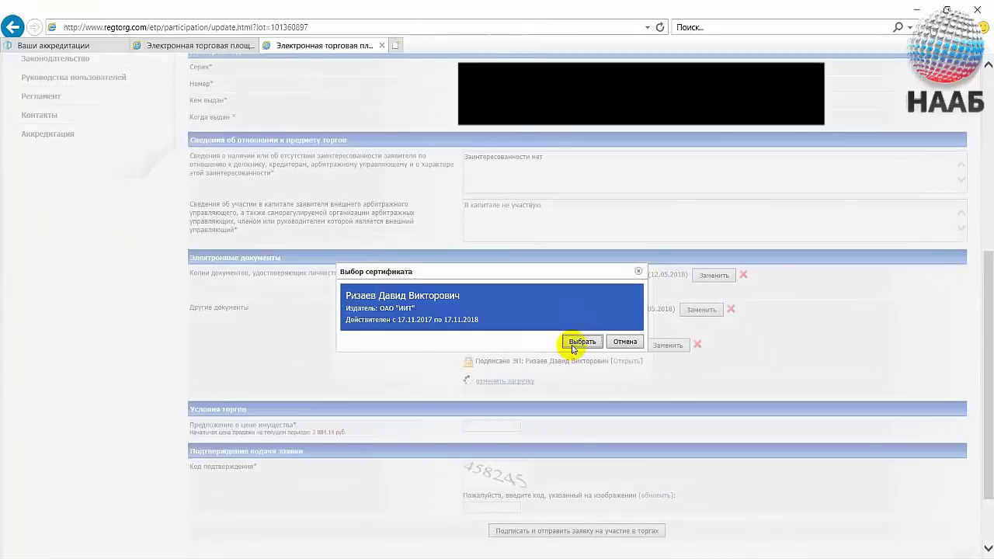
pyautogui.click(572, 347)
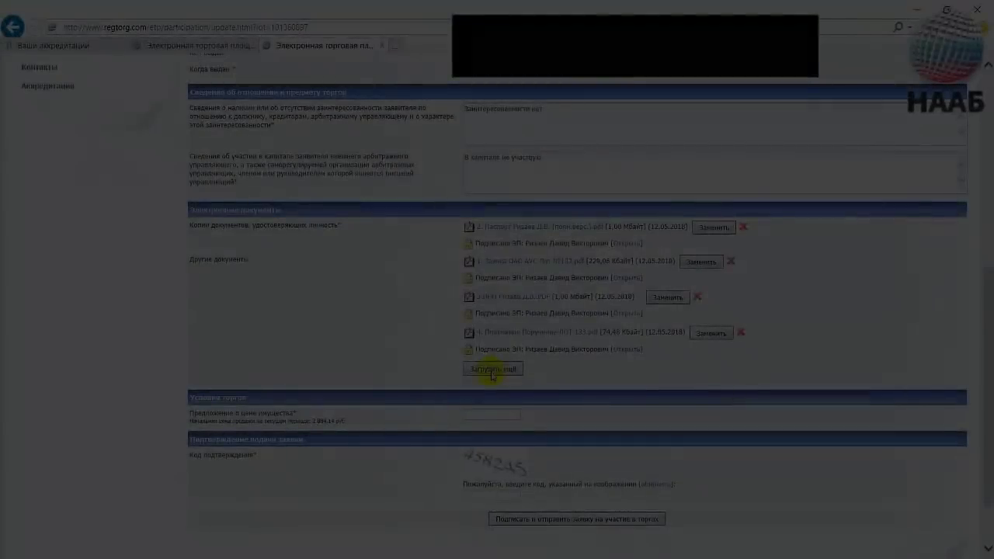
# Add the deposit agreement "5. Договор о задатке Лот 133" to Другие документы and sign it with the applicant's certificate
pyautogui.click(484, 363)
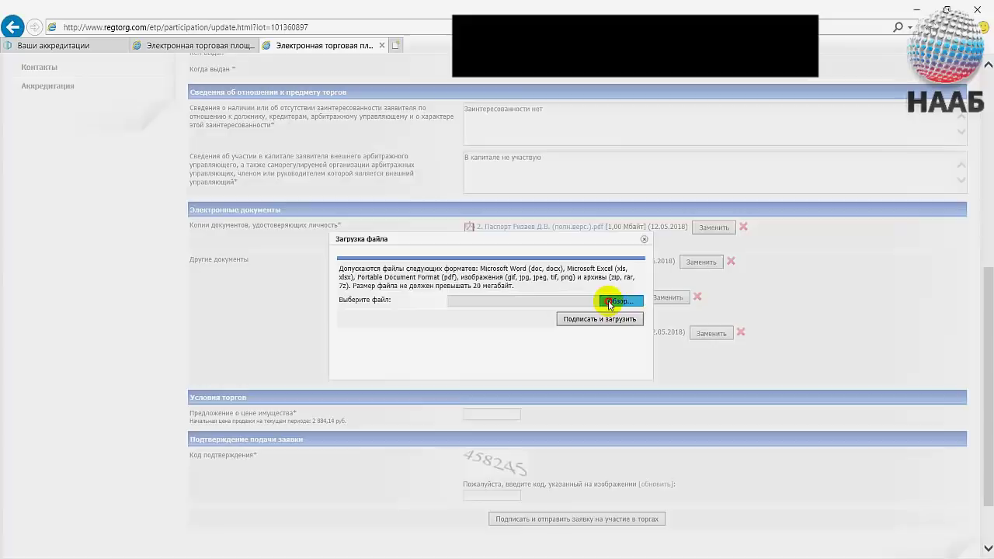
pyautogui.click(610, 302)
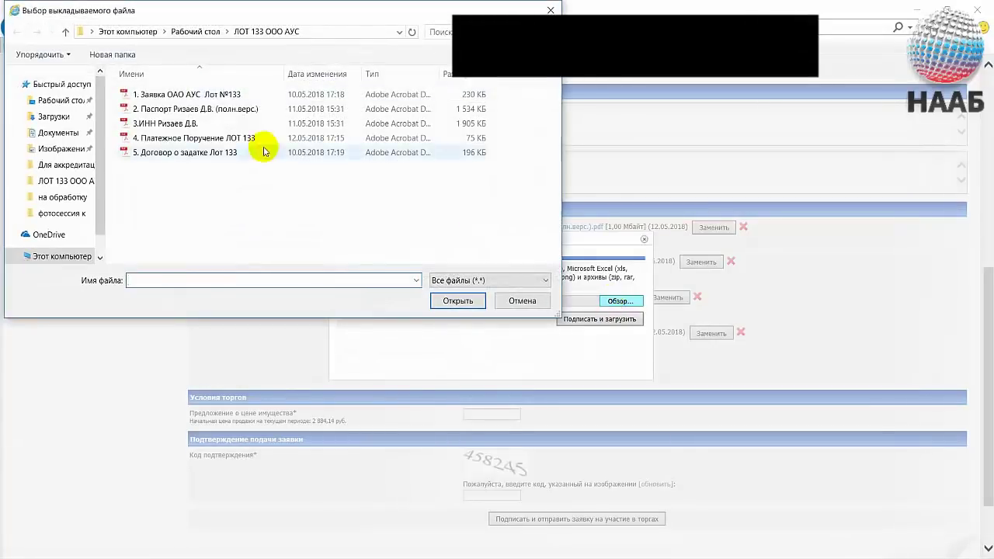
pyautogui.doubleClick(181, 159)
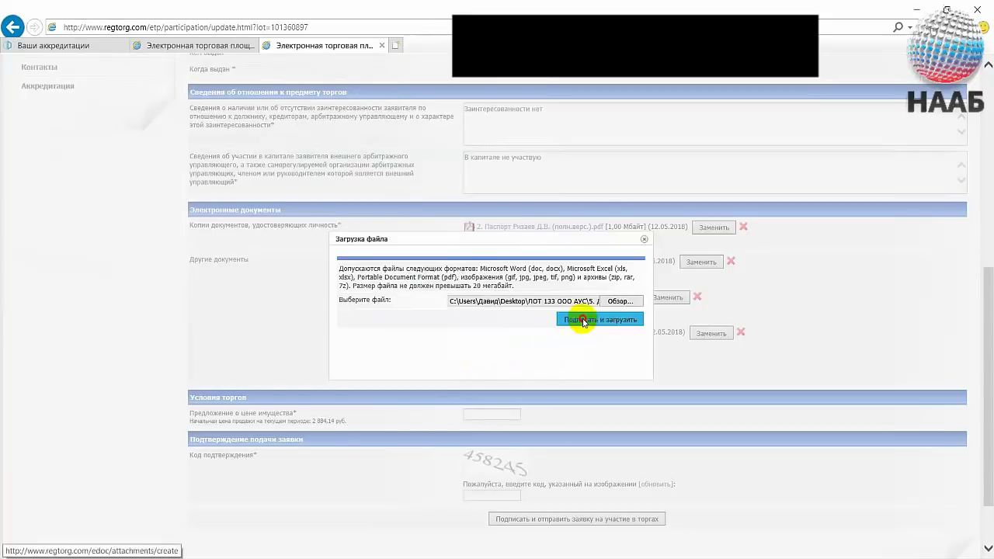
pyautogui.click(582, 319)
pyautogui.click(579, 344)
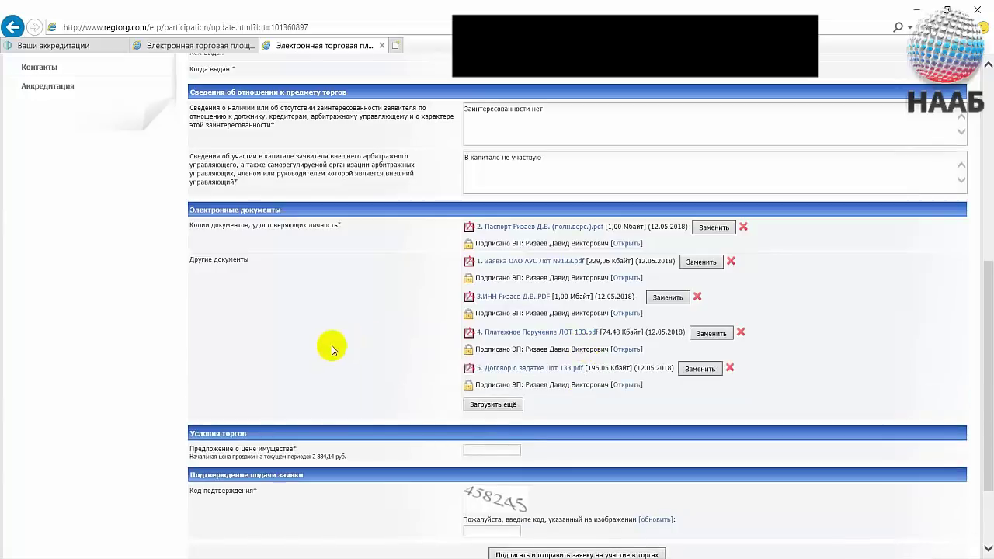
# Review the uploaded documents, then examine the source PDFs and their sizes in the File Explorer folder ЛОТ 133 ООО АУС, widening its window
pyautogui.scroll(-1, 331, 351)
pyautogui.scroll(1, 332, 350)
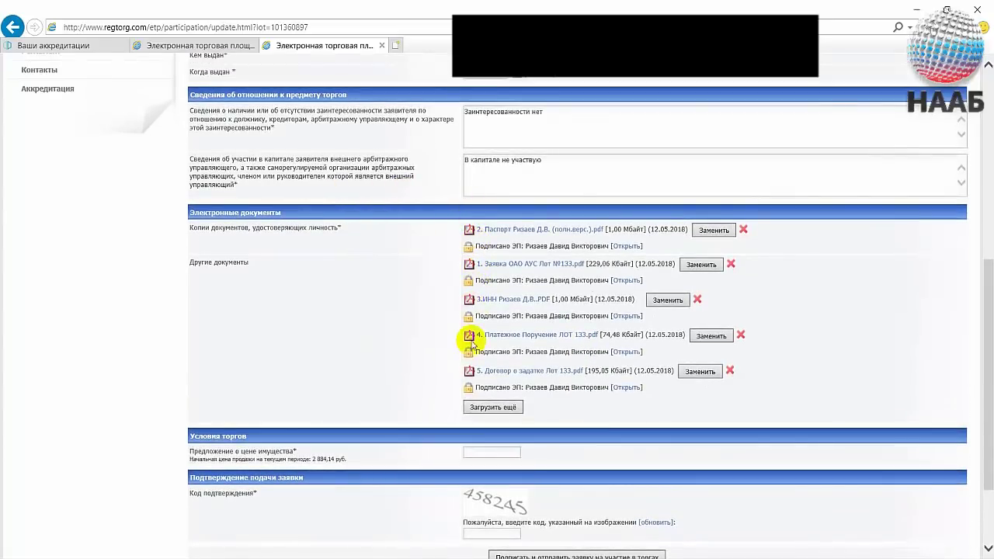
pyautogui.scroll(-3, 339, 359)
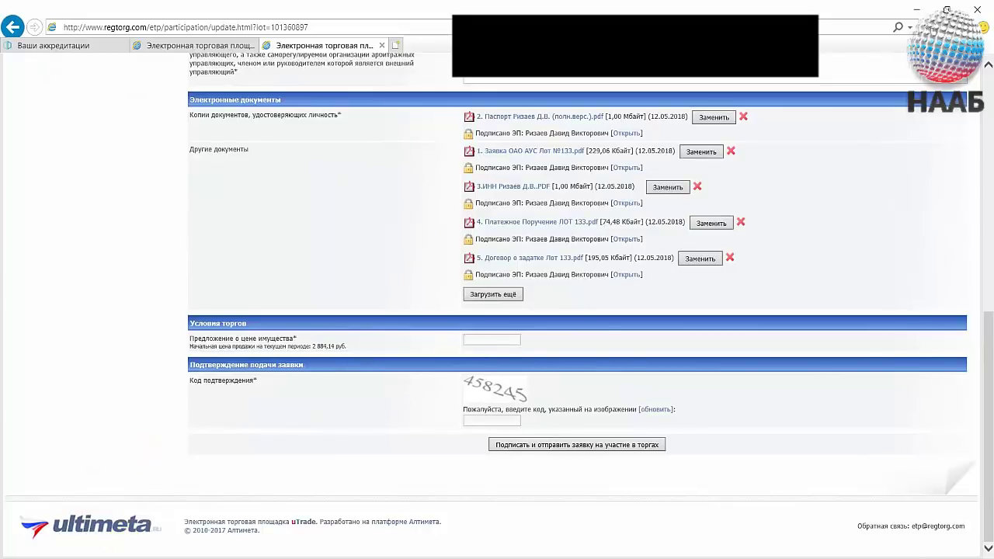
pyautogui.hotkey('alt', 'Tab')
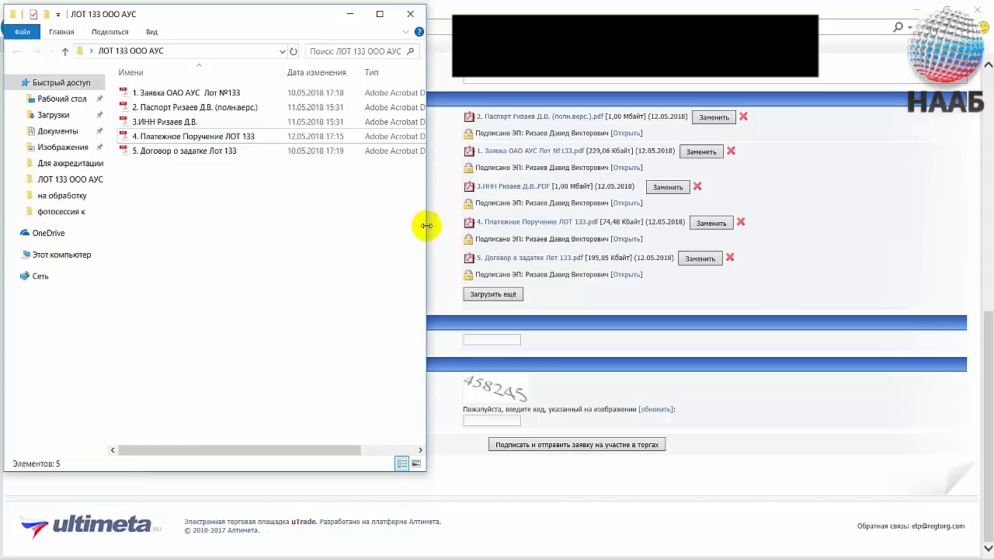
pyautogui.moveTo(426, 225); pyautogui.dragTo(535, 239)
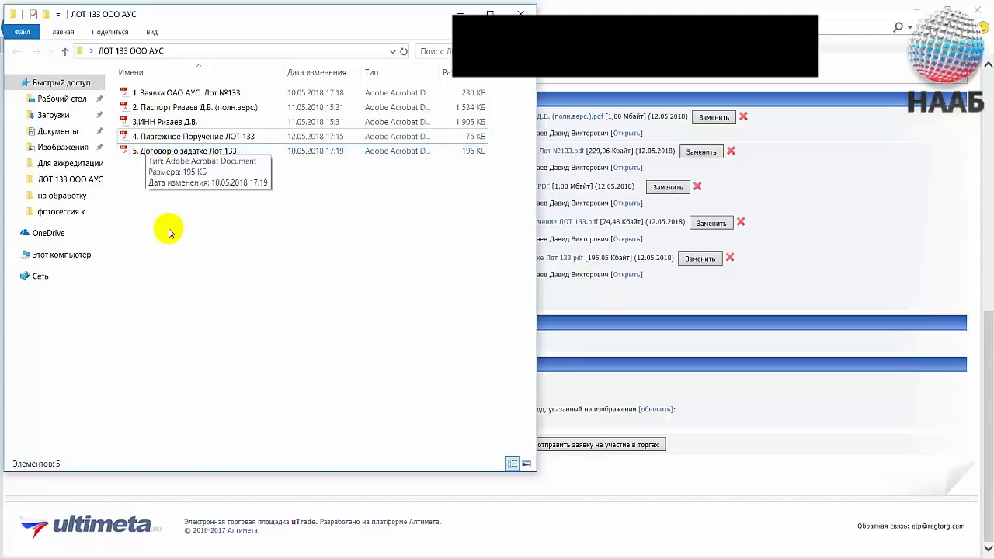
pyautogui.click(244, 93)
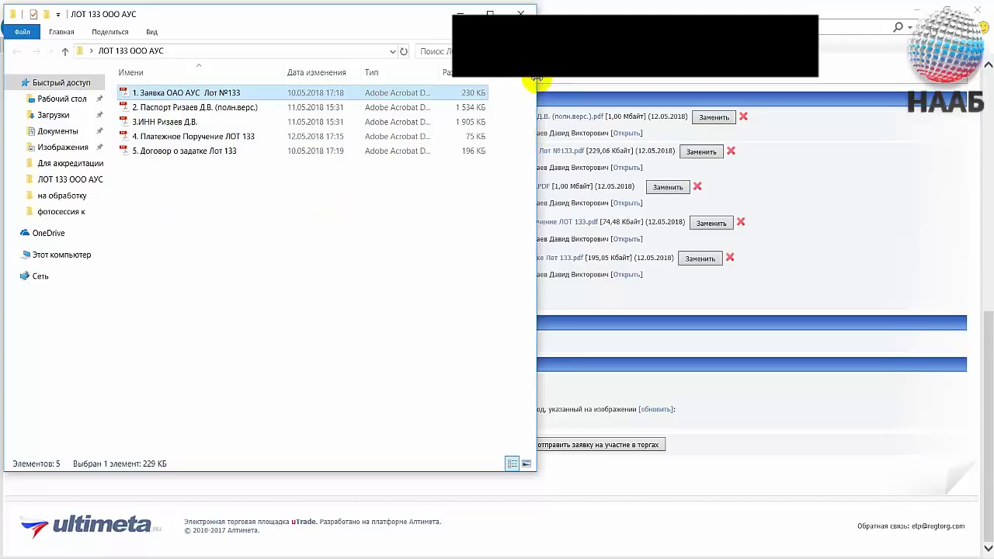
# Open the PDF "1. Заявка ОАО АУС Лот №133" from File Explorer and review its price reduction schedule, deposit details, and offered purchase price
pyautogui.moveTo(535, 79)
pyautogui.mouseDown()
pyautogui.moveTo(517, 80)
pyautogui.moveTo(552, 87)
pyautogui.mouseUp()
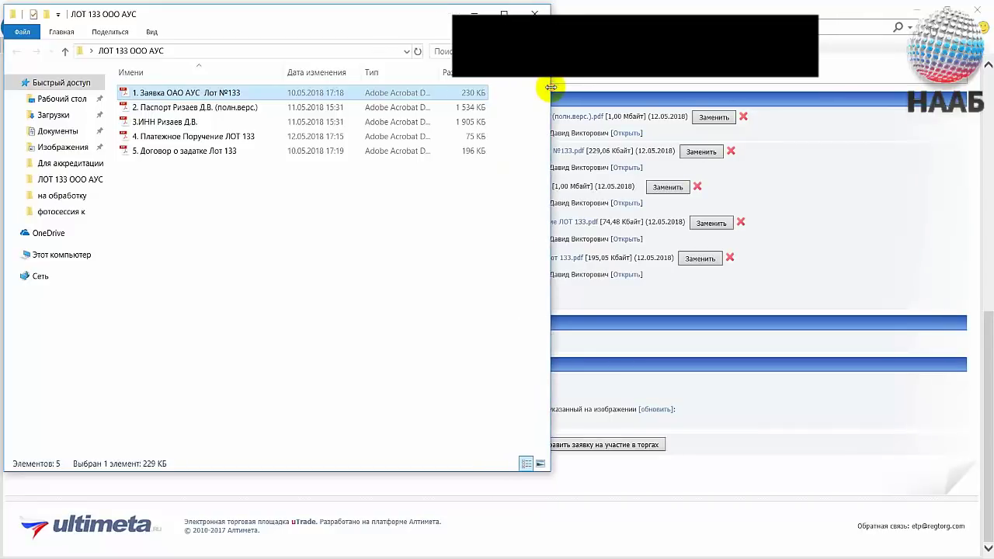
pyautogui.click(295, 247)
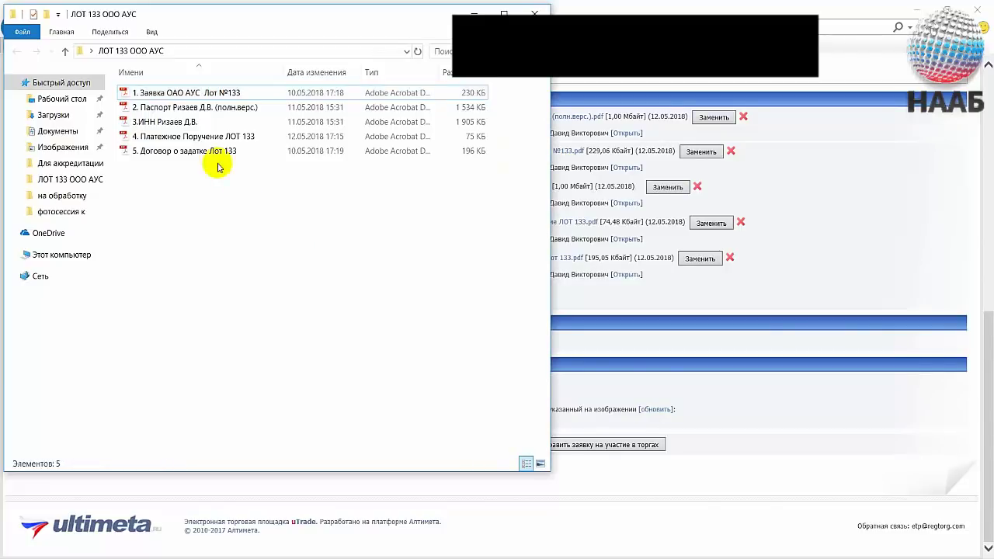
pyautogui.doubleClick(193, 96)
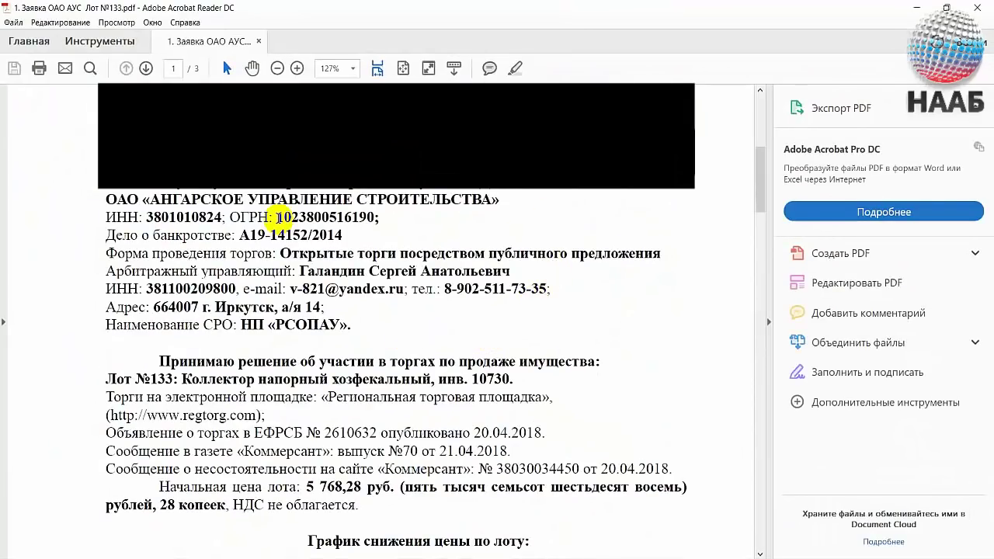
pyautogui.scroll(-4, 393, 241)
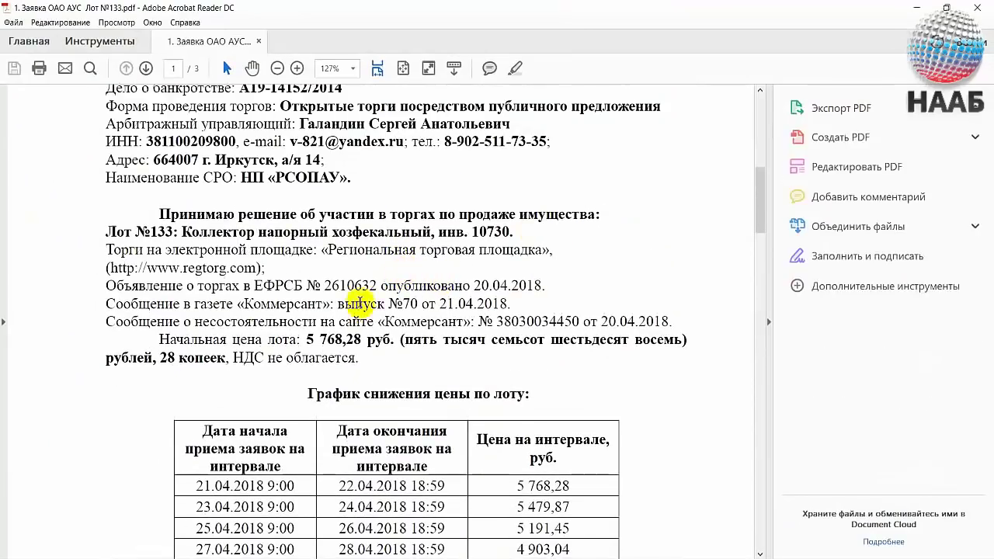
pyautogui.scroll(-4, 428, 184)
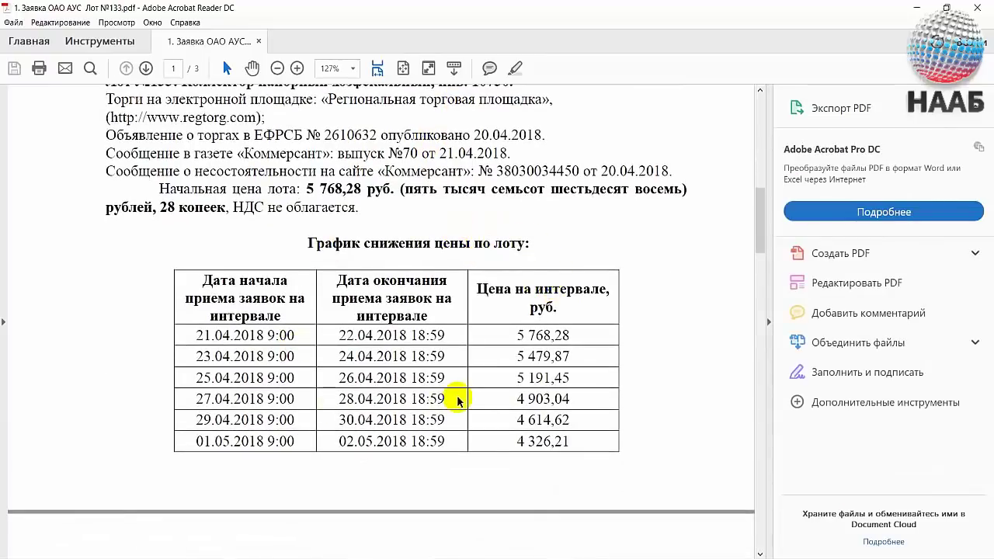
pyautogui.scroll(-15, 457, 400)
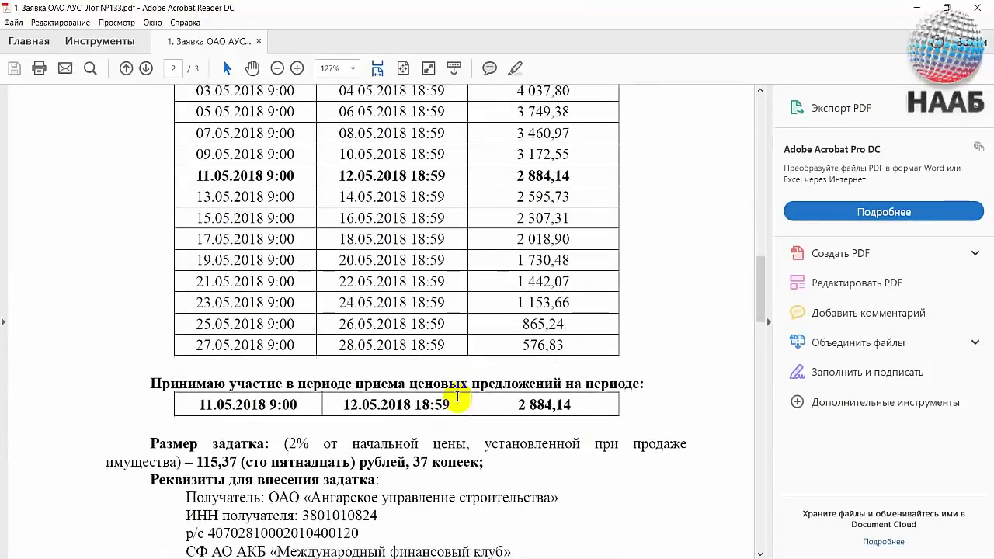
pyautogui.scroll(-3, 520, 416)
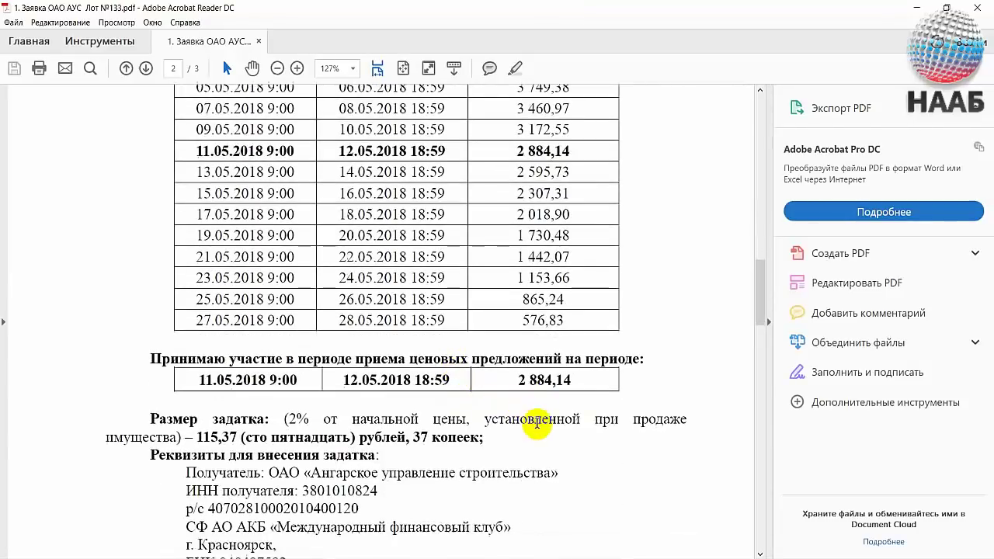
pyautogui.scroll(-2, 537, 427)
pyautogui.scroll(-3, 222, 326)
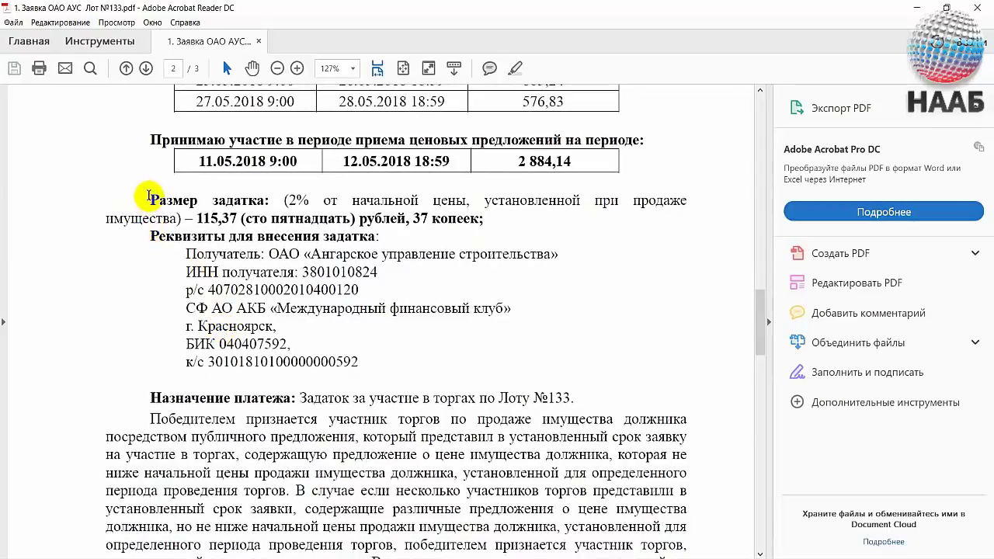
pyautogui.scroll(-10, 365, 248)
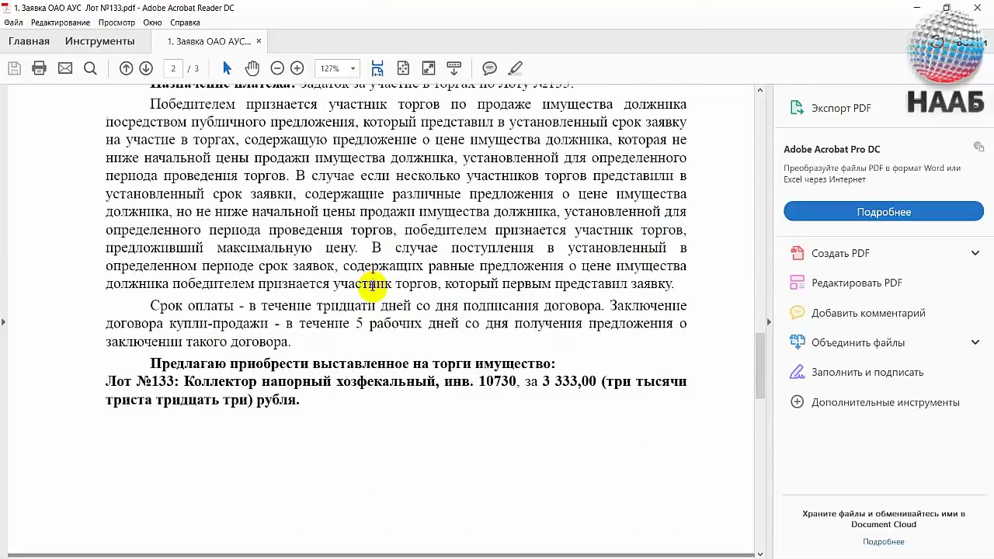
pyautogui.scroll(-2, 369, 321)
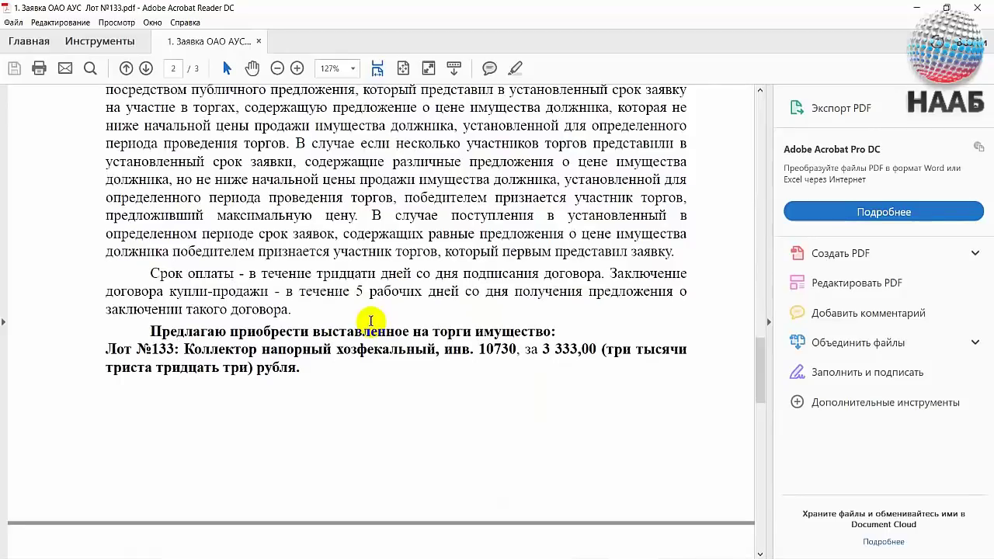
pyautogui.scroll(-2, 371, 320)
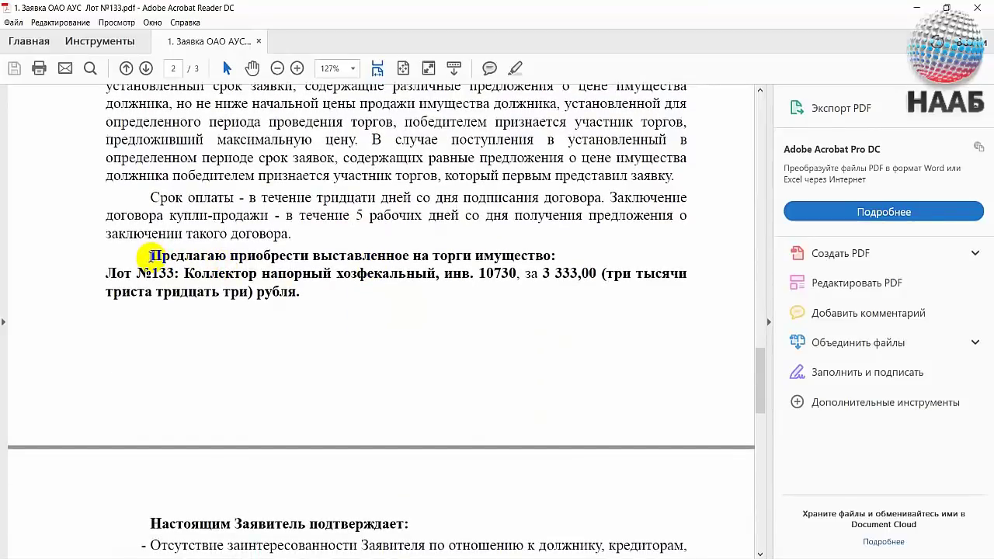
pyautogui.scroll(-4, 432, 386)
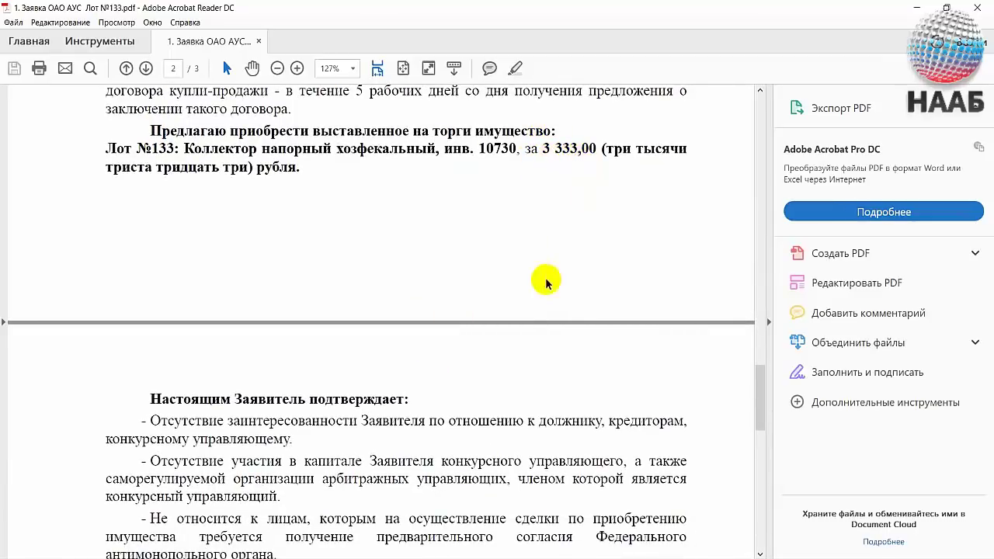
pyautogui.scroll(-4, 535, 299)
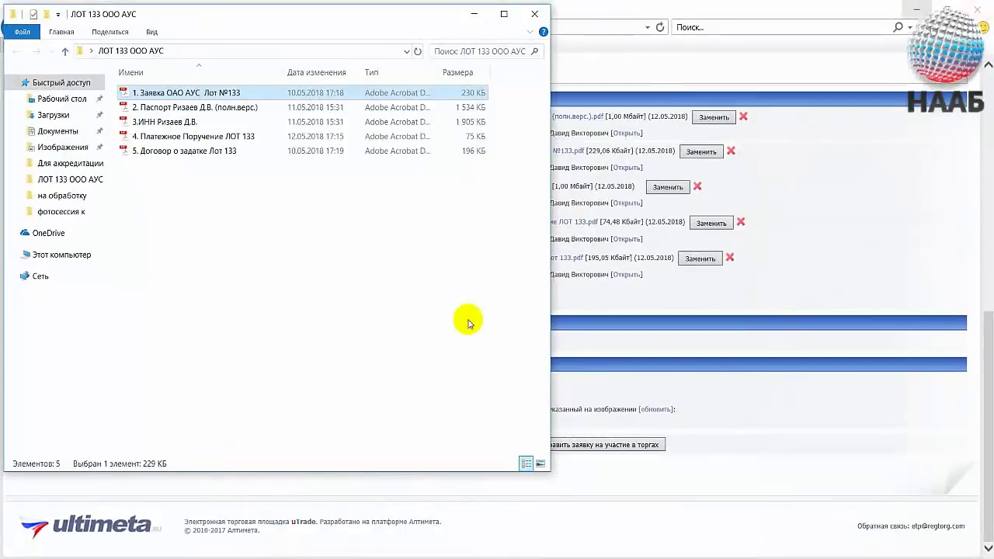
# Return to the browser's auction application form and enter 3 333 as the Предложение о цене имущества
pyautogui.click(787, 339)
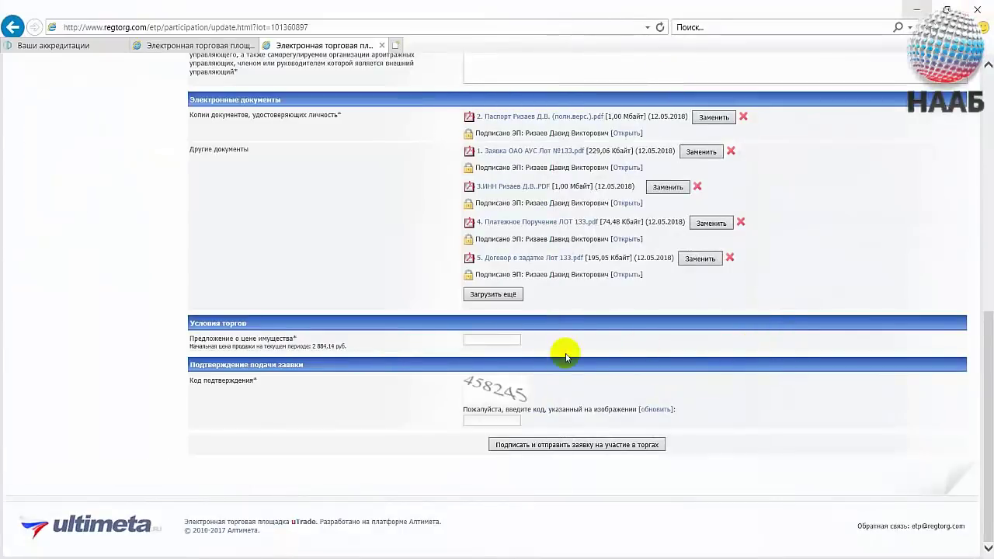
pyautogui.click(512, 339)
pyautogui.write('3 ')
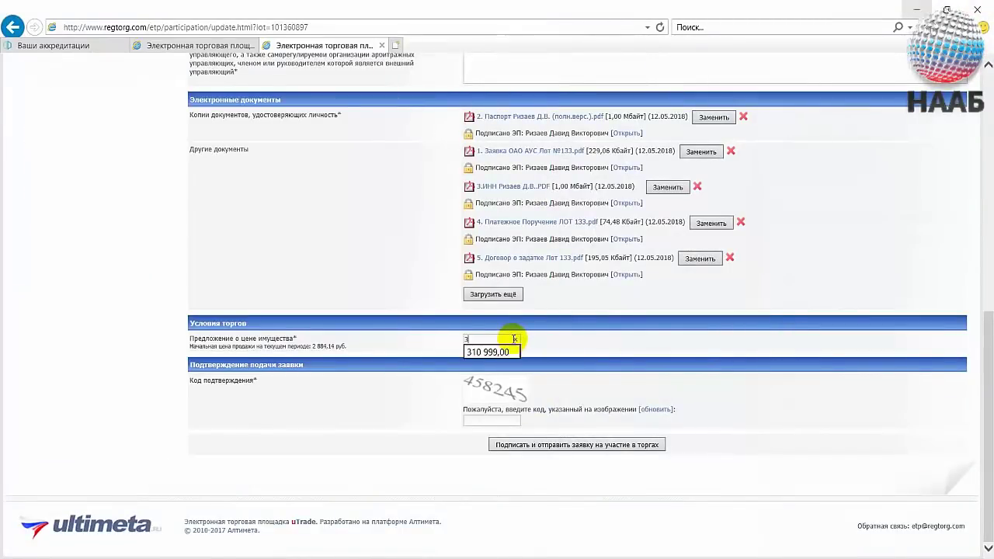
pyautogui.write('333')
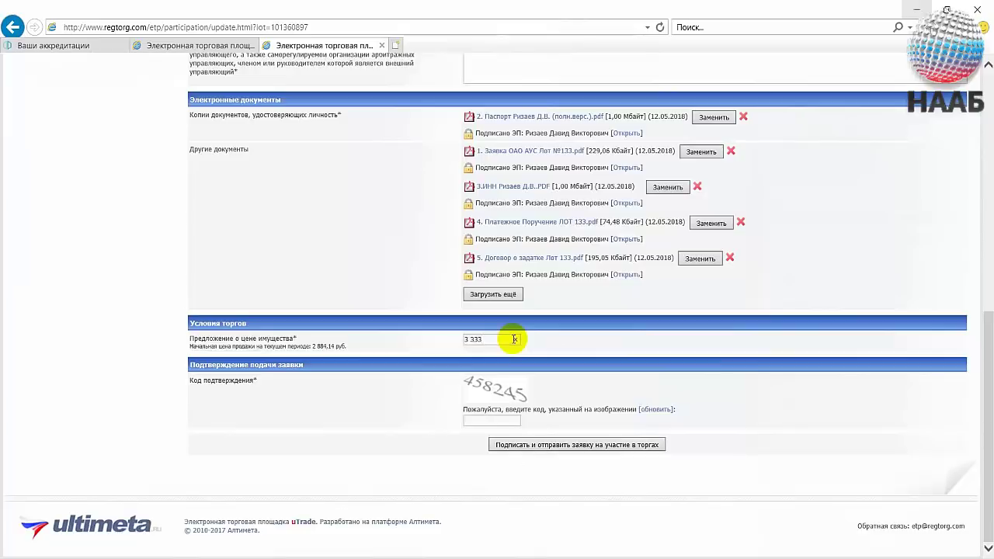
# Enter the confirmation code from the image, then sign the auction application with the selected certificate and submit it
pyautogui.click(478, 419)
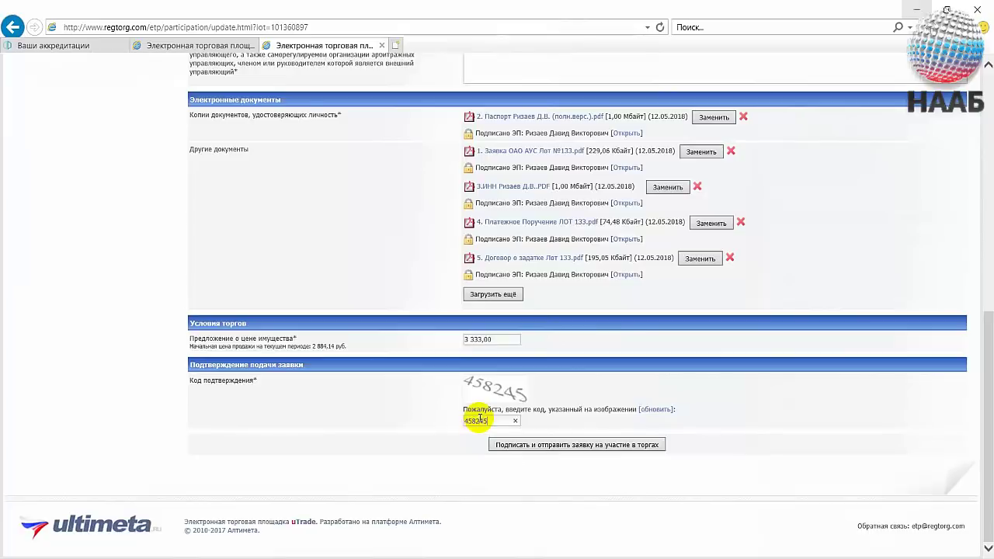
pyautogui.click(591, 445)
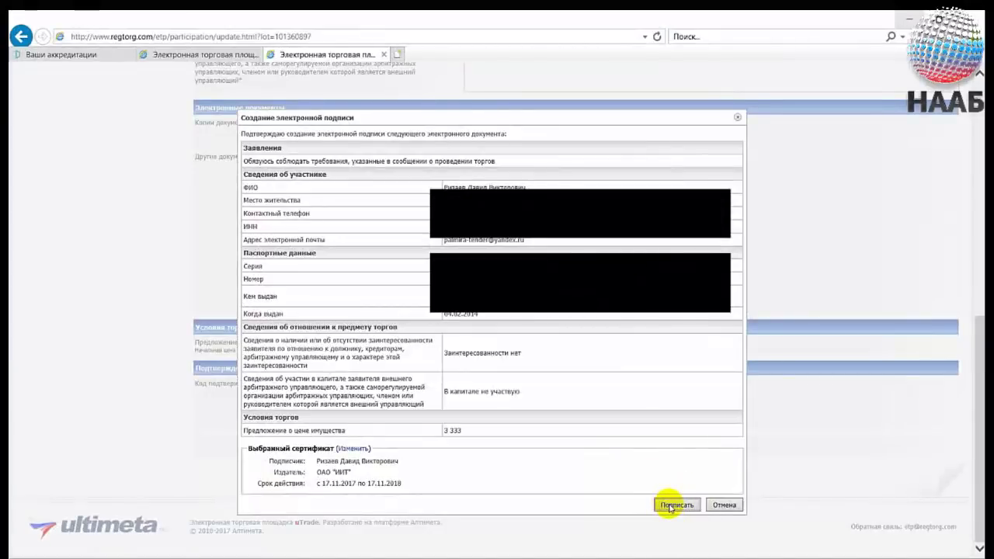
pyautogui.click(664, 505)
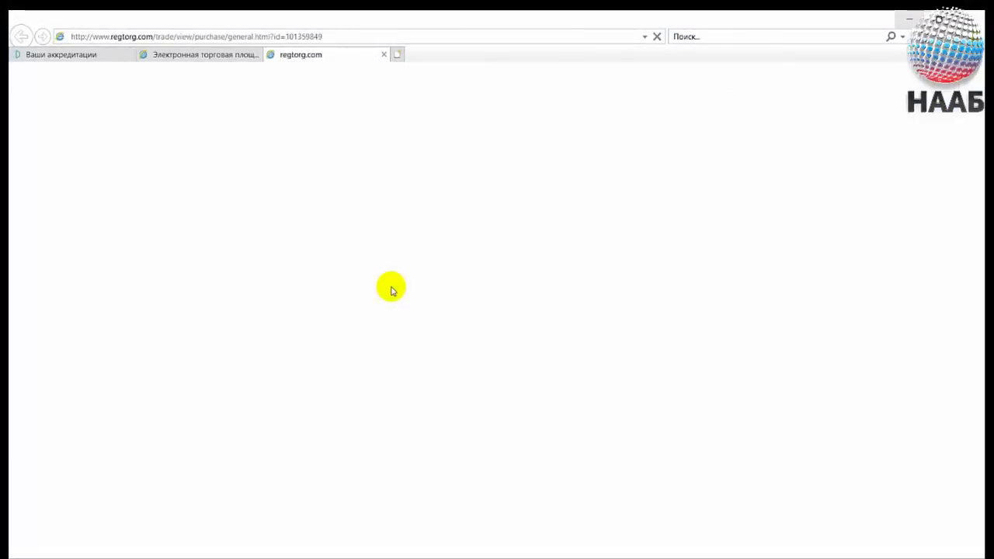